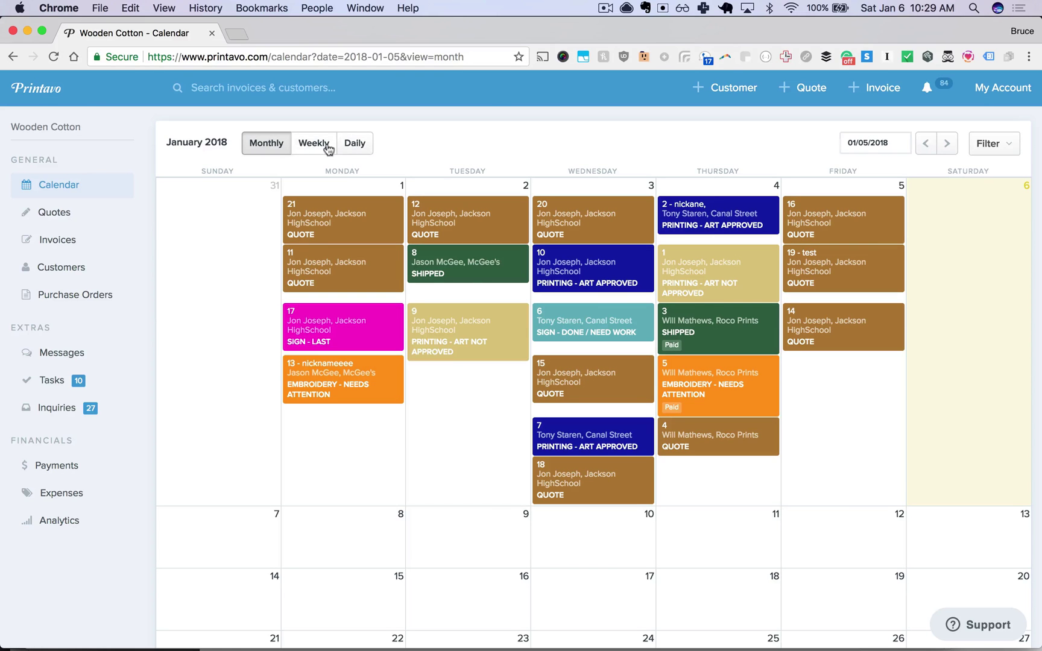
# Switch the Printavo calendar from the monthly layout to the weekly view
pyautogui.click(327, 149)
pyautogui.scroll(-1, 576, 441)
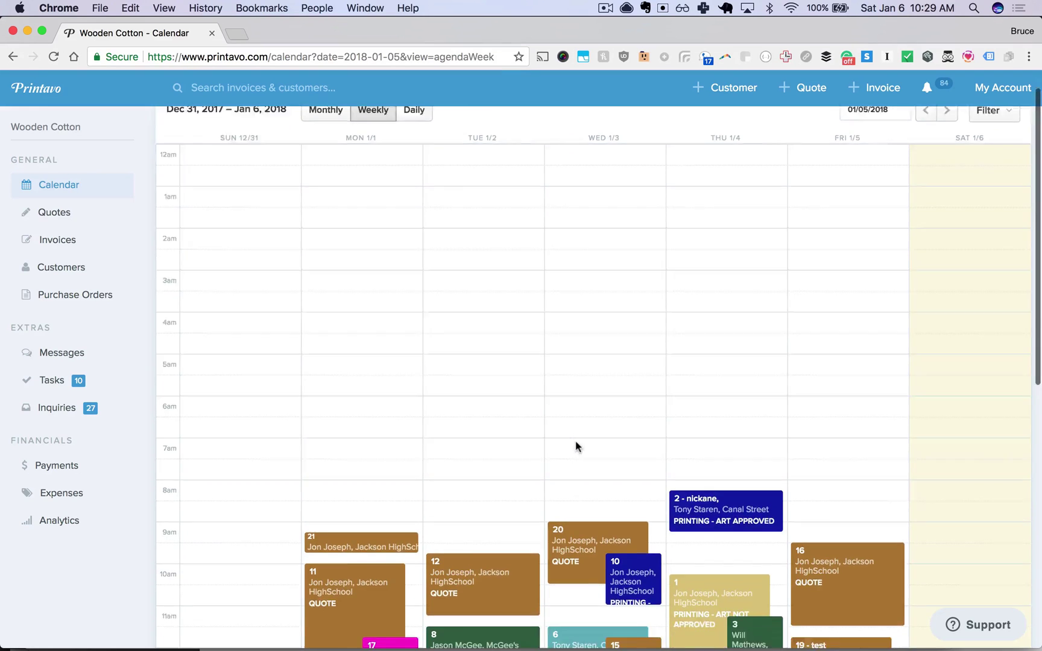
pyautogui.scroll(-3, 576, 440)
pyautogui.scroll(-3, 576, 441)
pyautogui.scroll(-1, 575, 441)
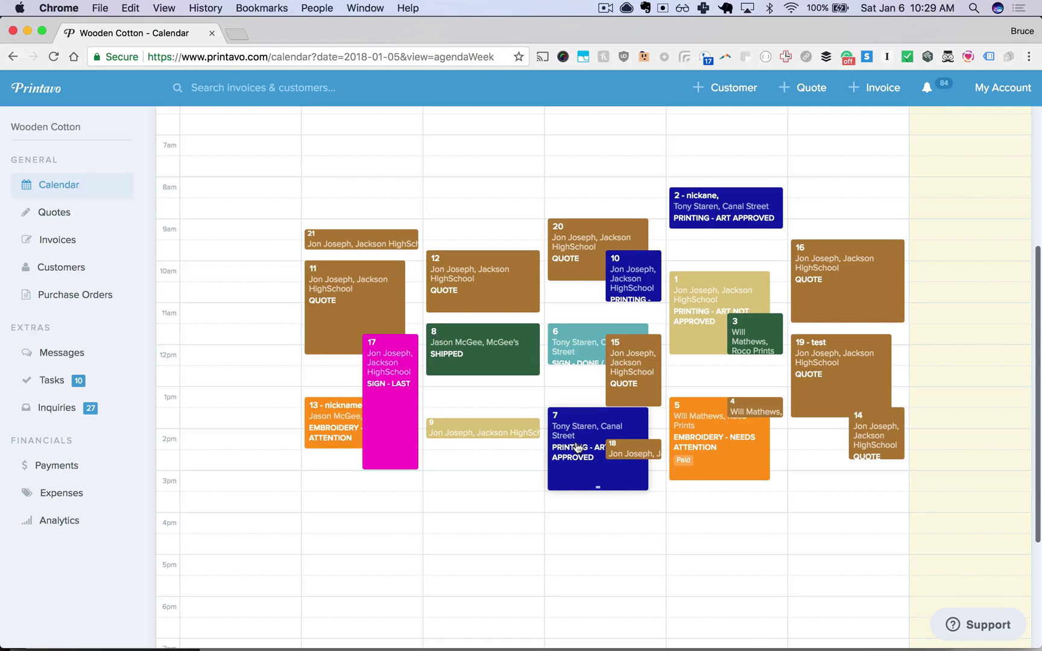